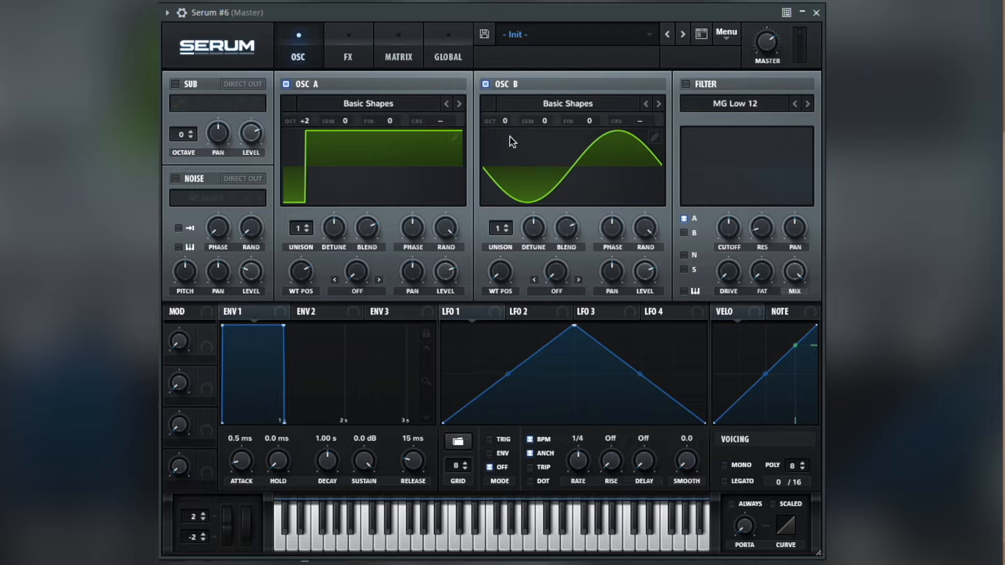
# Set oscillator B's octave to +1 and reshape LFO 1 by shifting its peak and adding a point on each slope
pyautogui.moveTo(505, 116); pyautogui.dragTo(505, 92)
pyautogui.moveTo(573, 325)
pyautogui.mouseDown()
pyautogui.moveTo(488, 336)
pyautogui.moveTo(589, 324)
pyautogui.mouseUp()
pyautogui.doubleClick(576, 334)
pyautogui.doubleClick(661, 385)
pyautogui.moveTo(660, 386); pyautogui.dragTo(648, 400)
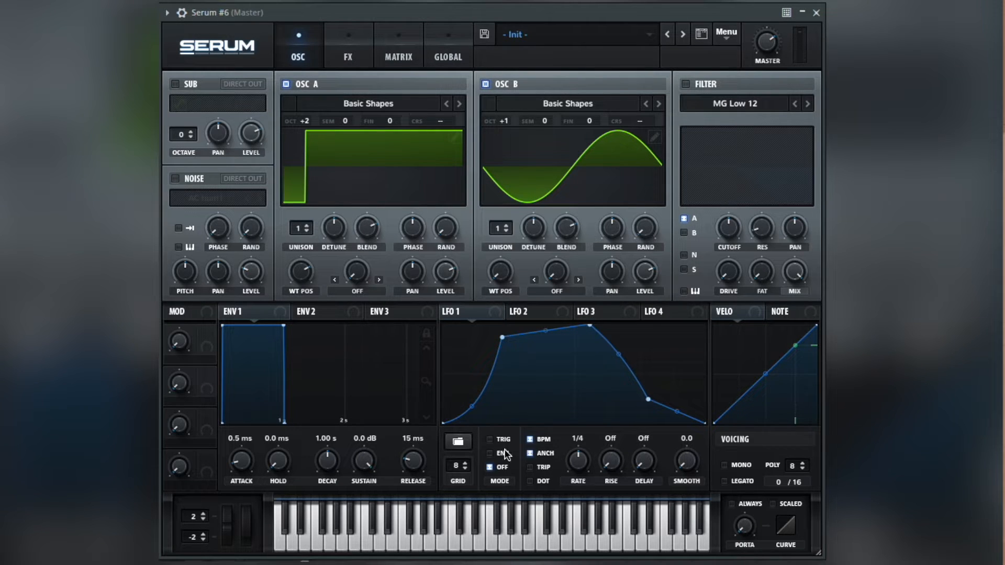
# Set LFO 1 to ENV mode, 1/2 triplet rate and smoothing 73, and assign it to oscillator A's and B's levels, with amount 49 on A
pyautogui.moveTo(580, 466); pyautogui.dragTo(580, 467)
pyautogui.write('74')
pyautogui.moveTo(461, 312); pyautogui.dragTo(441, 259)
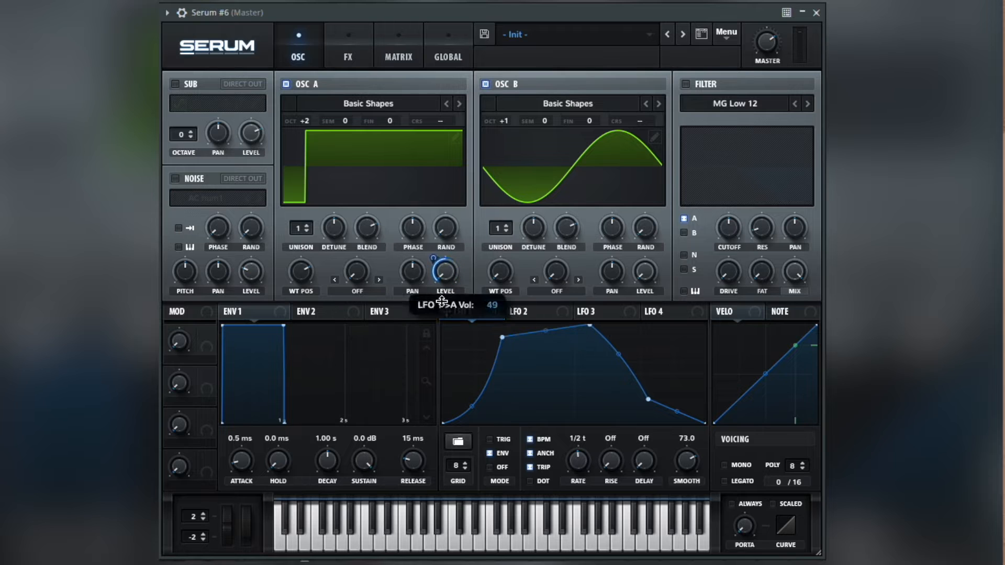
pyautogui.moveTo(644, 275); pyautogui.dragTo(640, 299)
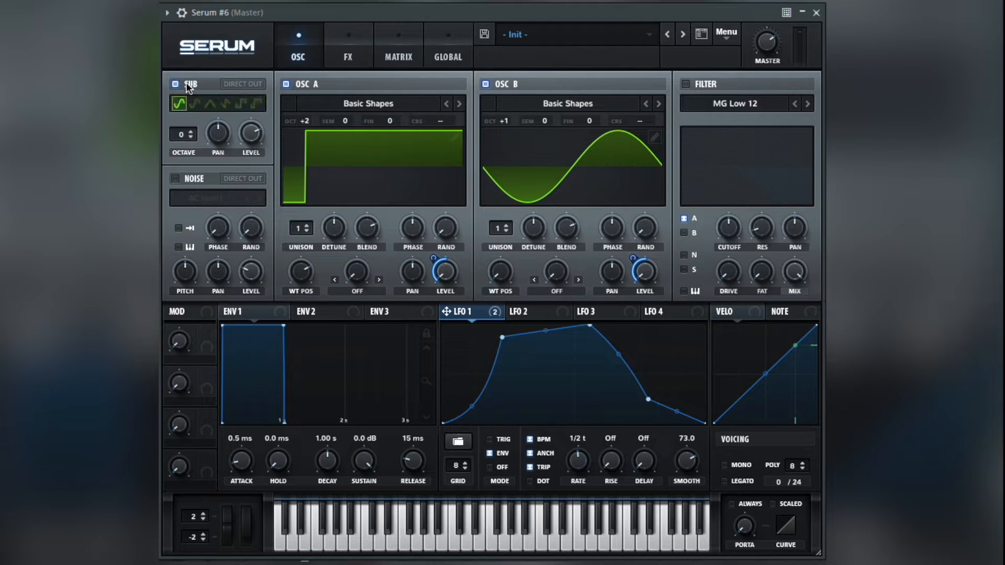
# Set the sub oscillator's octave to -2 and assign LFO 1 to its level
pyautogui.moveTo(181, 136); pyautogui.dragTo(182, 154)
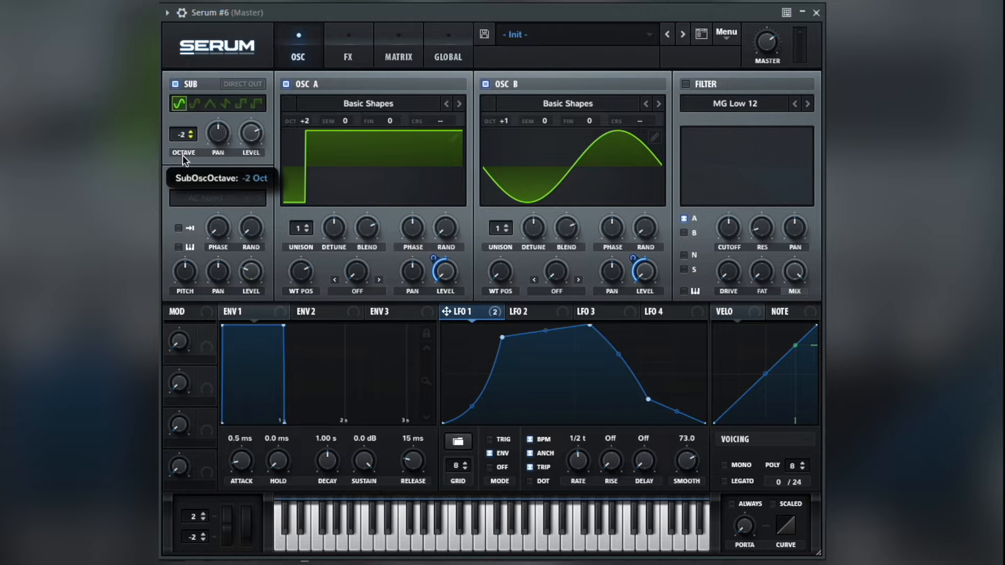
pyautogui.moveTo(445, 311); pyautogui.dragTo(241, 148)
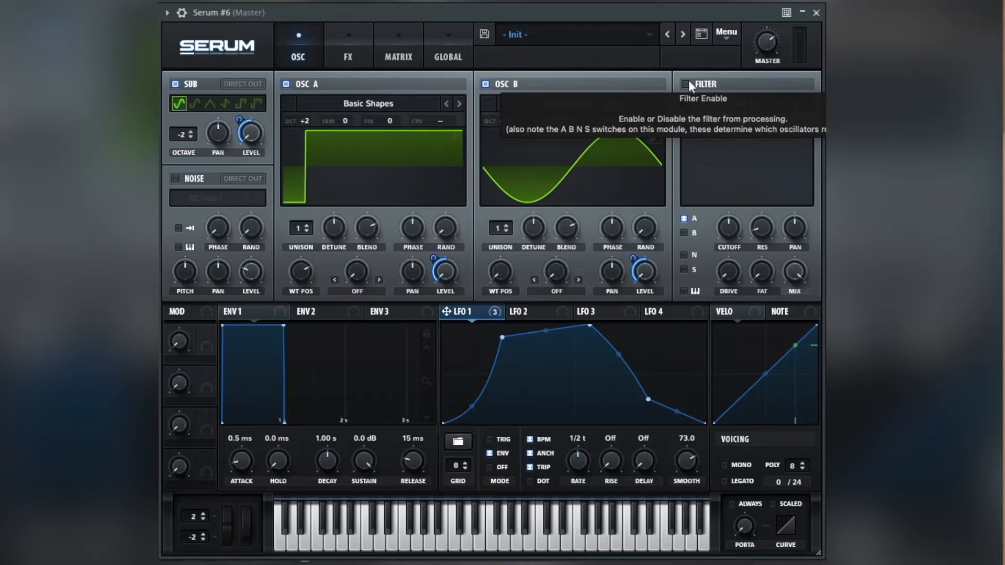
# Enable the MG Low 12 filter with 17% drive, close its cutoff and modulate the cutoff with LFO 1
pyautogui.click(685, 84)
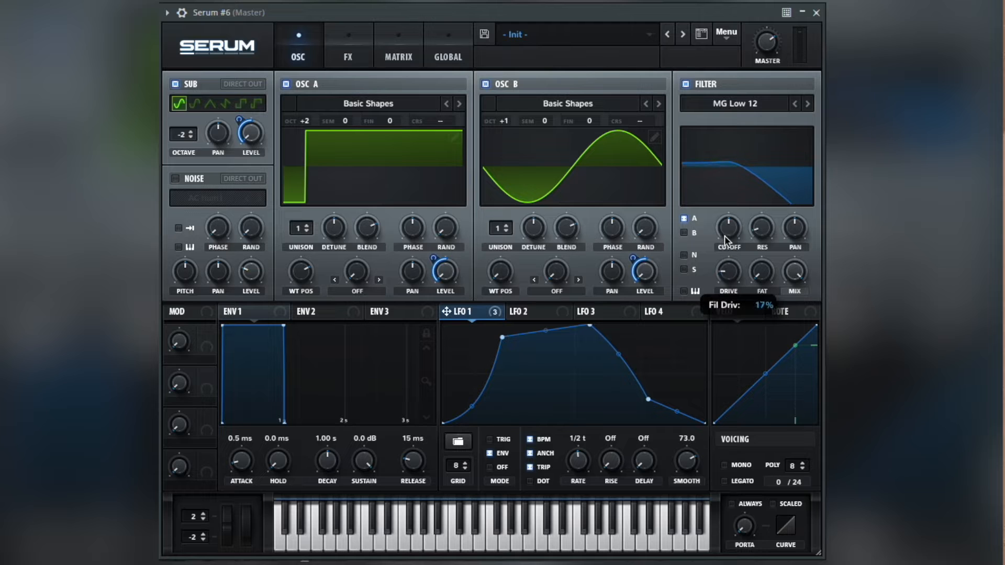
pyautogui.moveTo(724, 235); pyautogui.dragTo(706, 411)
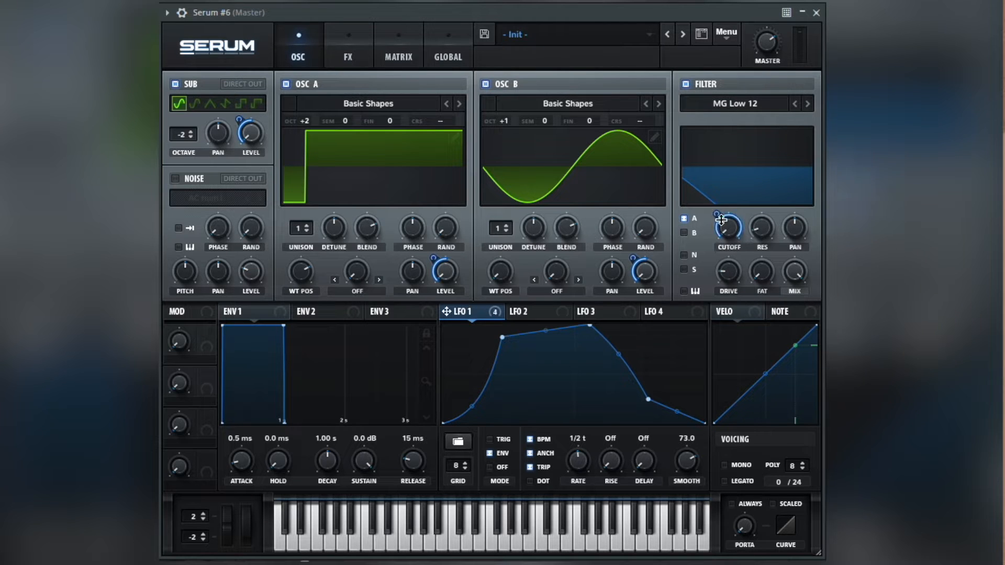
pyautogui.moveTo(717, 216); pyautogui.dragTo(719, 220)
# Switch the voicing to mono with portamento set to always, and raise the portamento time
pyautogui.moveTo(746, 526); pyautogui.dragTo(748, 463)
# Add the Hyper/Dimension effect with Hyper mix and Dimension size at minimum, and raise the Dimension mix slightly
pyautogui.click(348, 52)
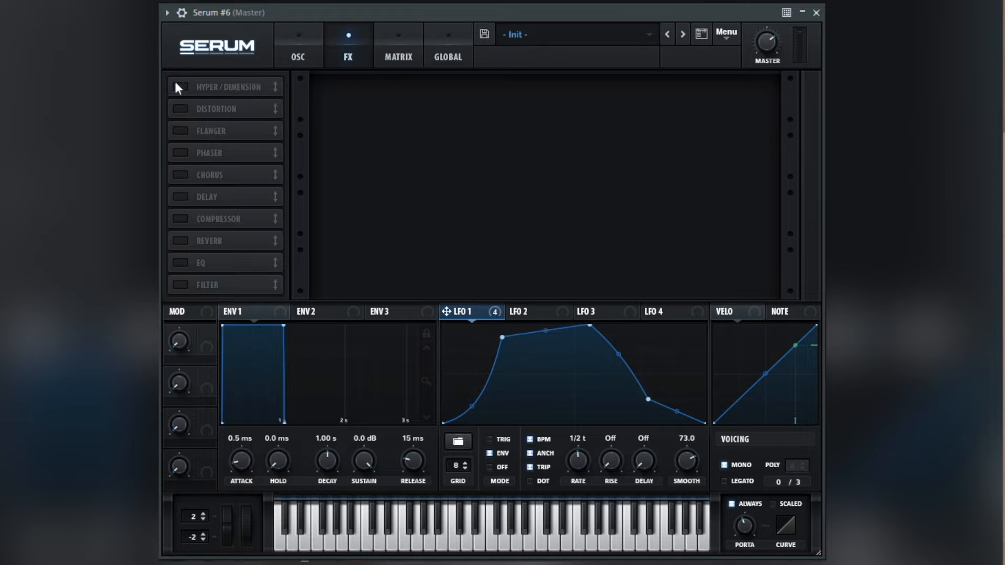
pyautogui.moveTo(569, 94); pyautogui.dragTo(578, 231)
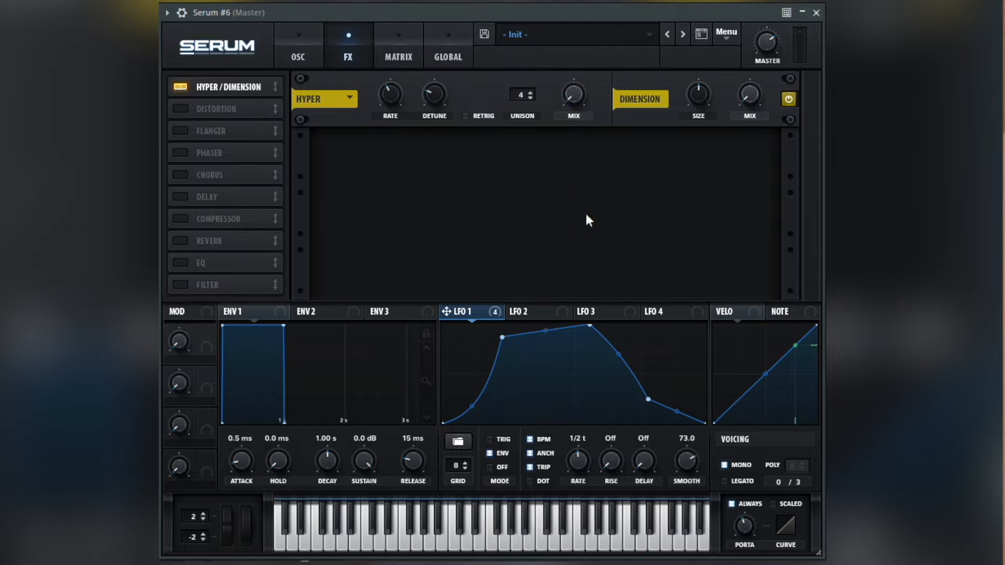
pyautogui.moveTo(686, 86); pyautogui.dragTo(699, 213)
pyautogui.moveTo(759, 94); pyautogui.dragTo(759, 61)
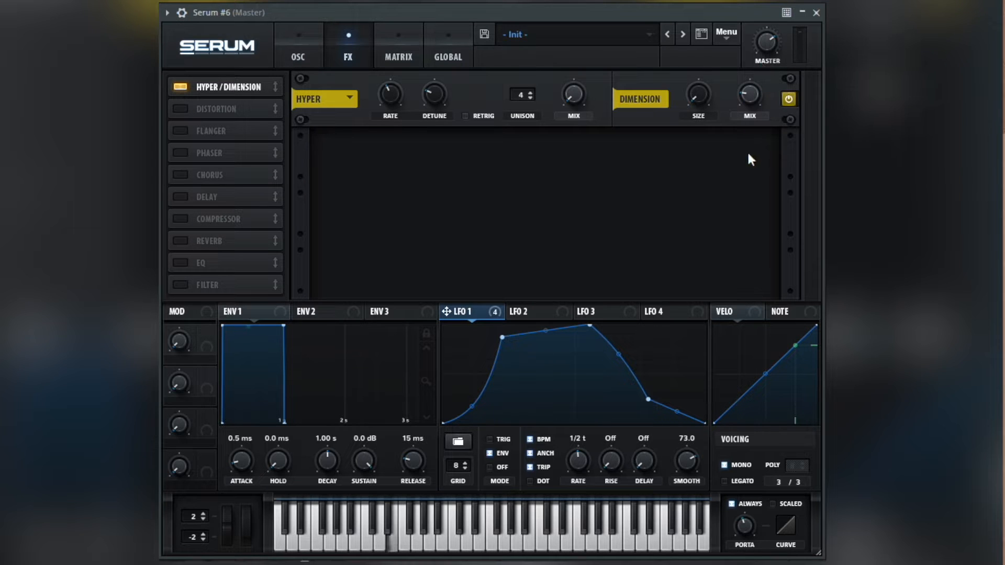
# Add a distortion effect of type Diode 2 and adjust its drive
pyautogui.click(180, 109)
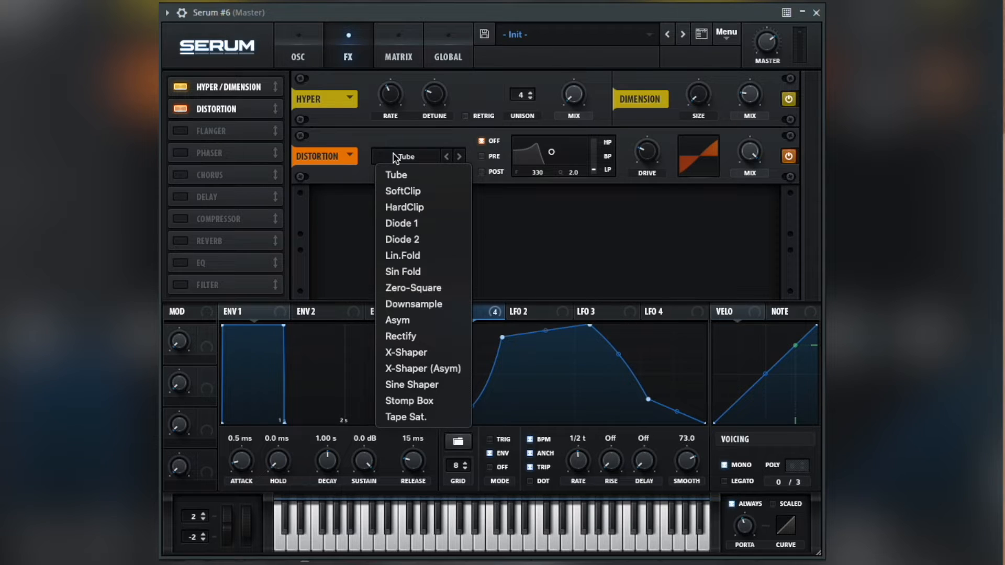
pyautogui.click(420, 239)
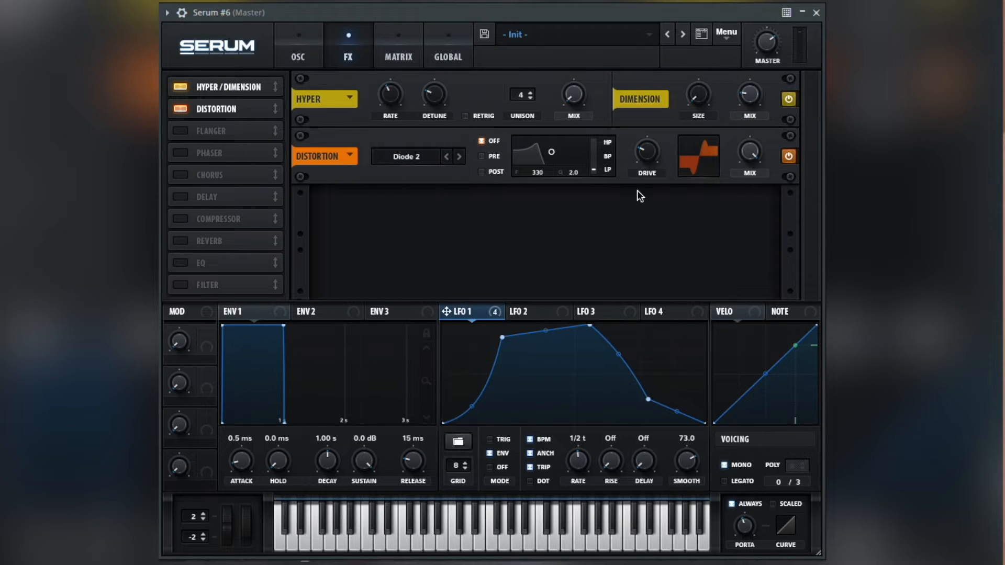
pyautogui.moveTo(645, 175); pyautogui.dragTo(636, 134)
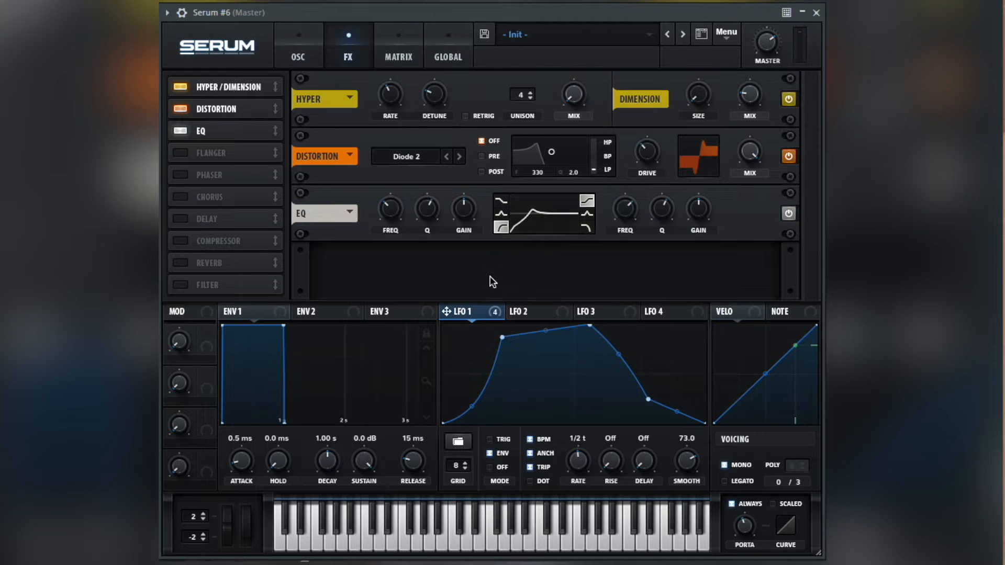
# Set the EQ's low cut to 210 Hz, modulate that frequency with LFO 1 and raise the high band's gain
pyautogui.moveTo(386, 213)
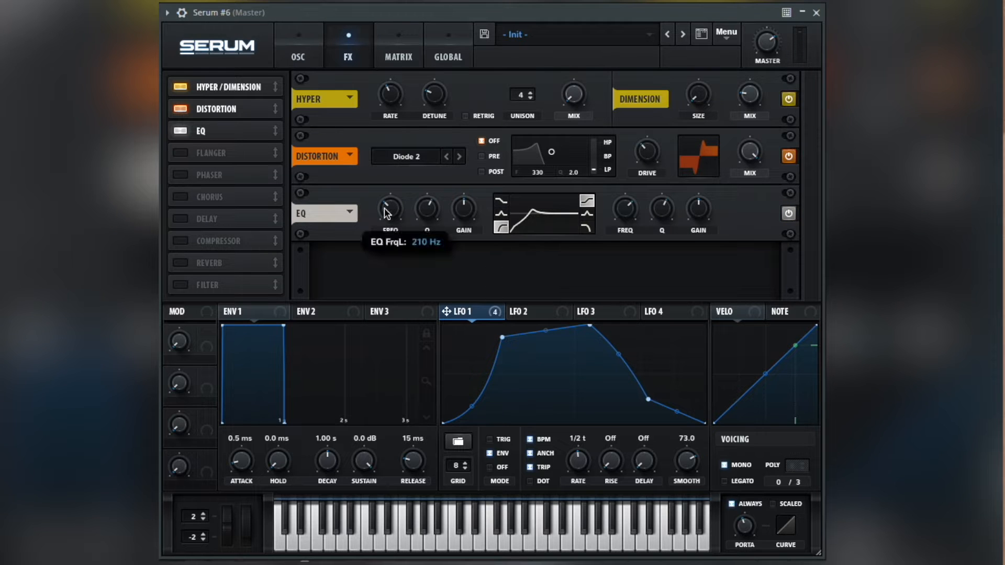
pyautogui.moveTo(445, 311); pyautogui.dragTo(387, 205)
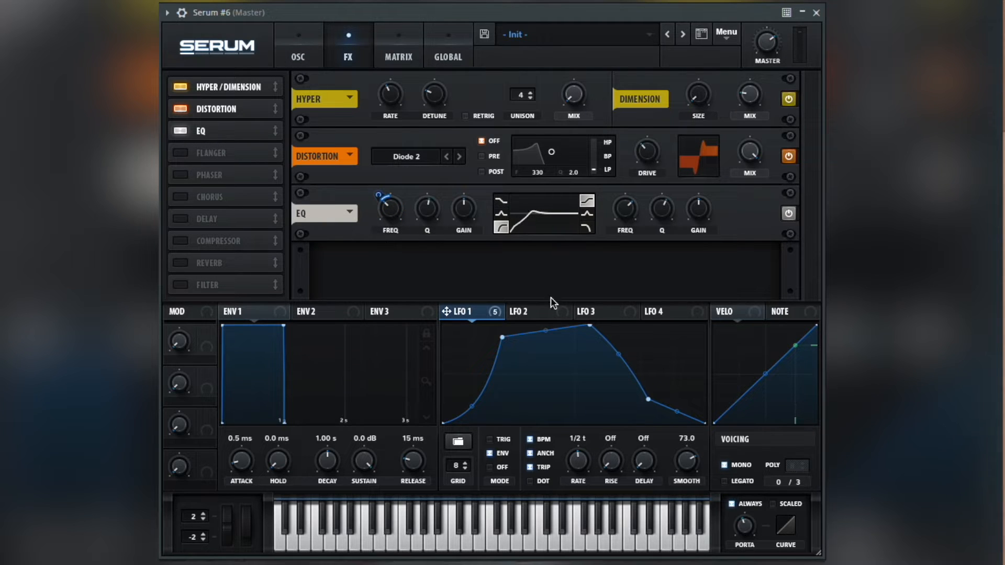
pyautogui.moveTo(690, 216); pyautogui.dragTo(695, 203)
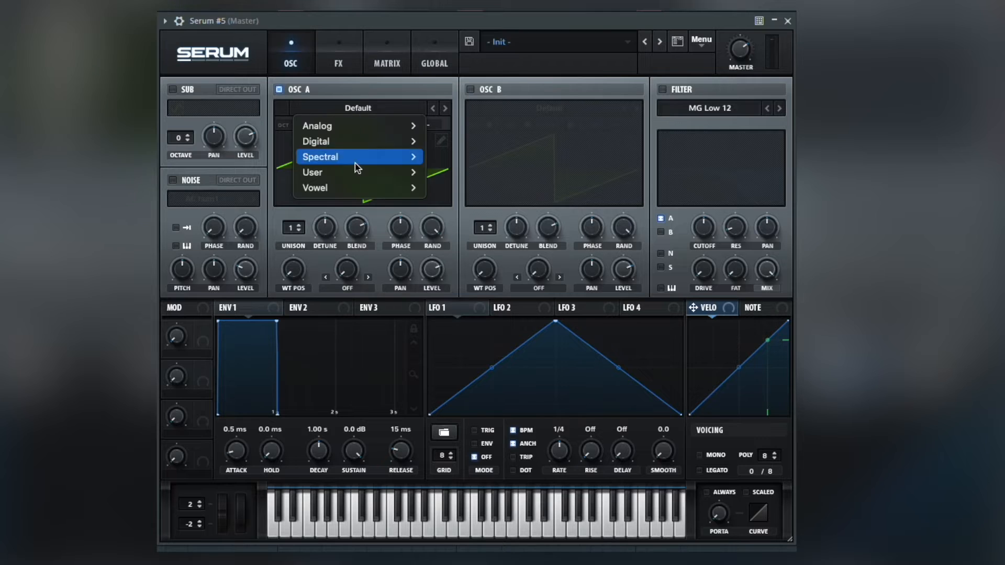
# Load the Retro_Speaking vowel wavetable into oscillator A, raise its wavetable position, set the octave to -2 and choose Bend - warp
pyautogui.moveTo(361, 187)
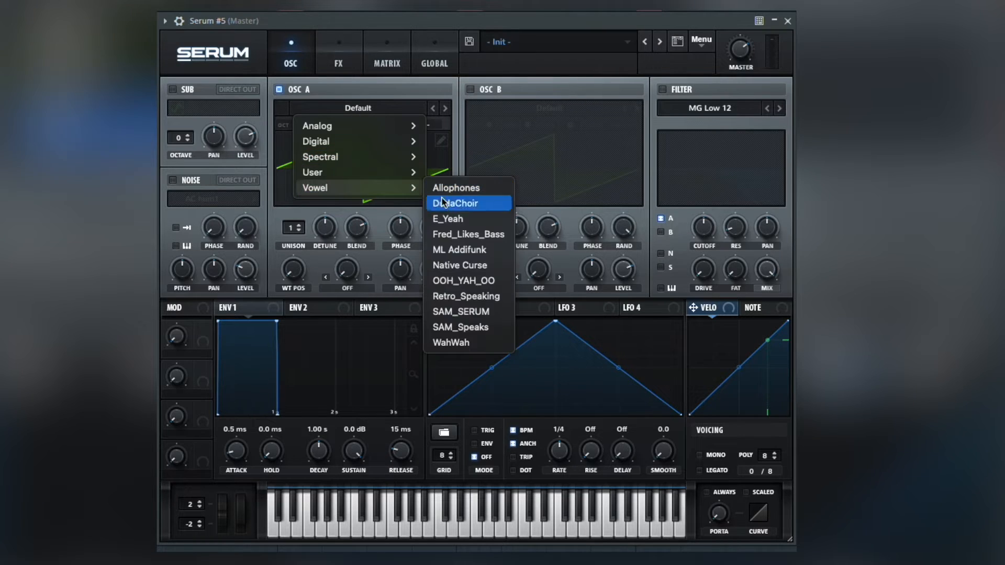
pyautogui.click(465, 296)
pyautogui.moveTo(298, 269); pyautogui.dragTo(299, 234)
pyautogui.moveTo(302, 124); pyautogui.dragTo(299, 165)
pyautogui.click(347, 288)
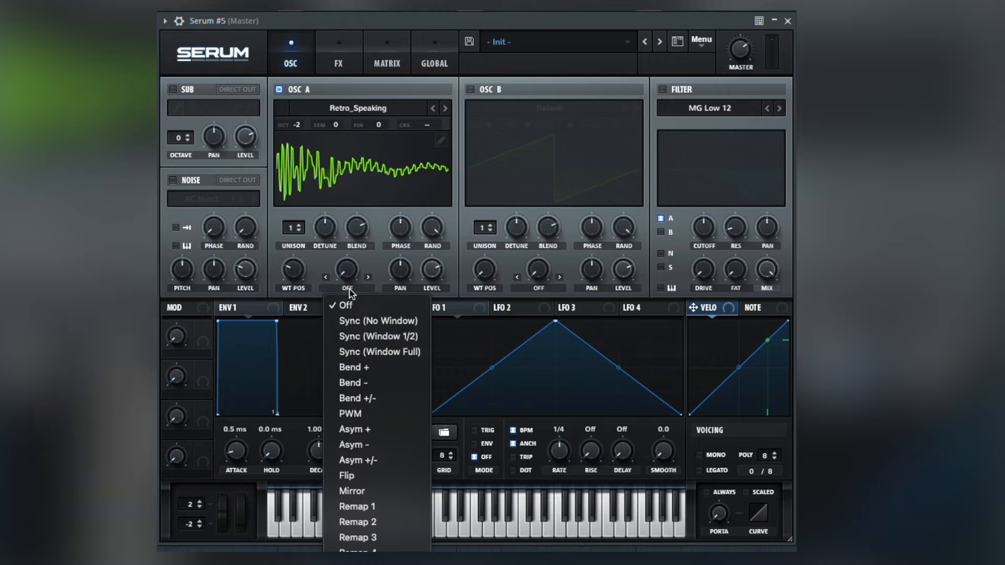
pyautogui.click(362, 384)
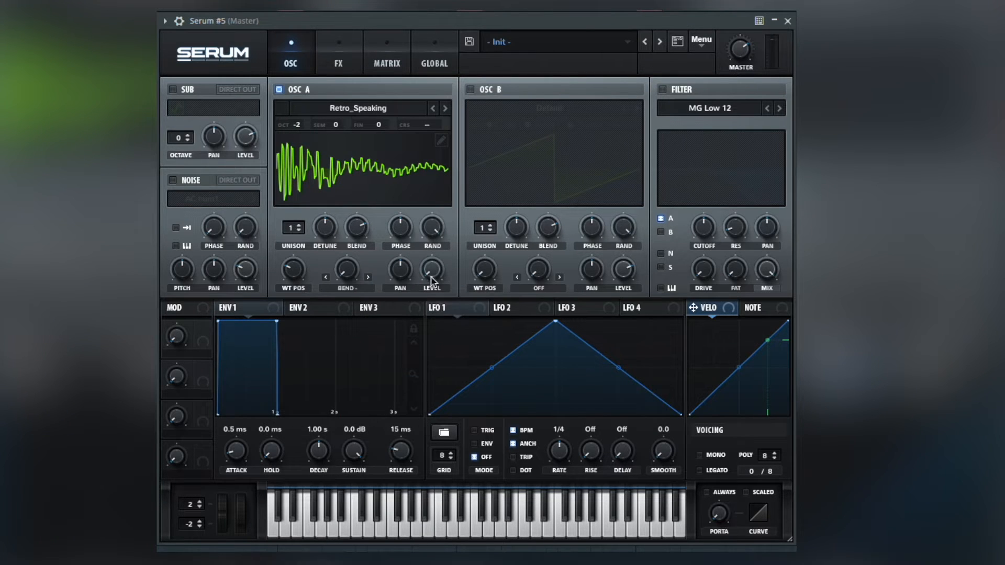
# Shape LFO 1 into a fast rise with a two-point stepped decay, in ENV mode at a 1/4 triplet rate
pyautogui.moveTo(555, 320); pyautogui.dragTo(457, 308)
pyautogui.moveTo(443, 368); pyautogui.dragTo(454, 398)
pyautogui.doubleClick(530, 344)
pyautogui.doubleClick(585, 400)
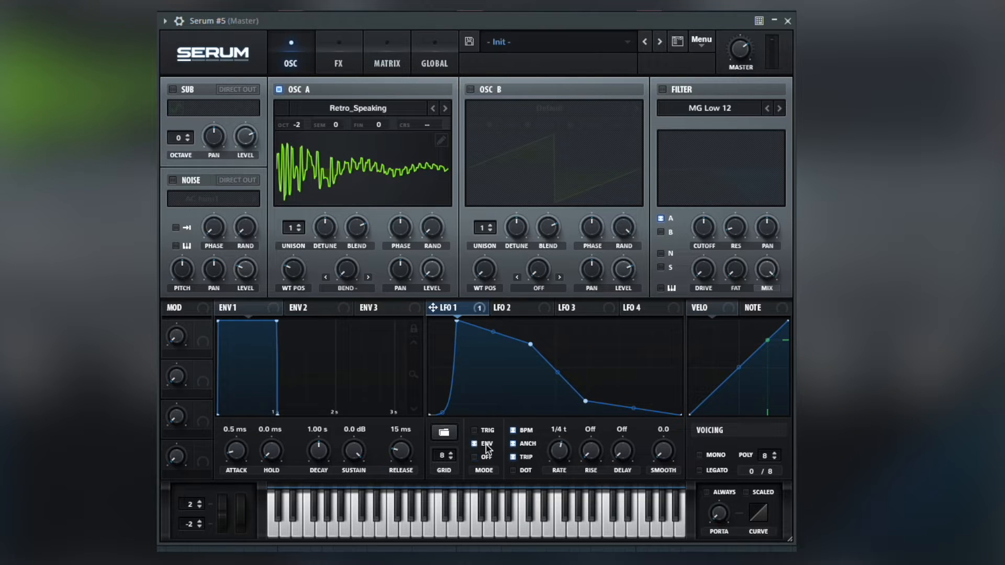
pyautogui.click(484, 456)
# Assign LFO 1 to oscillator A's level and its Bend - amount
pyautogui.moveTo(433, 308); pyautogui.dragTo(427, 278)
pyautogui.moveTo(433, 307); pyautogui.dragTo(343, 336)
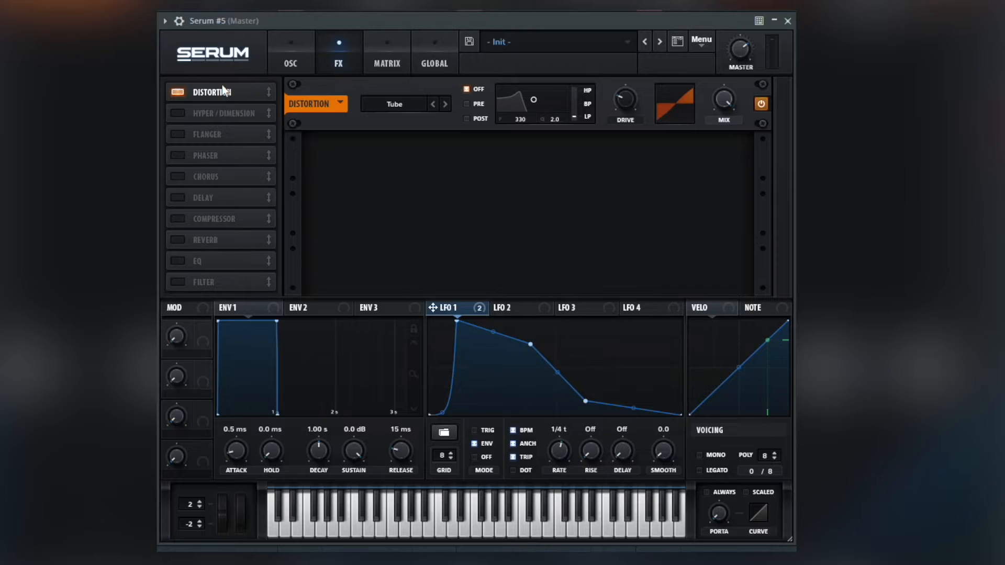
# Set the distortion type to Diode 2 and raise its drive
pyautogui.click(381, 105)
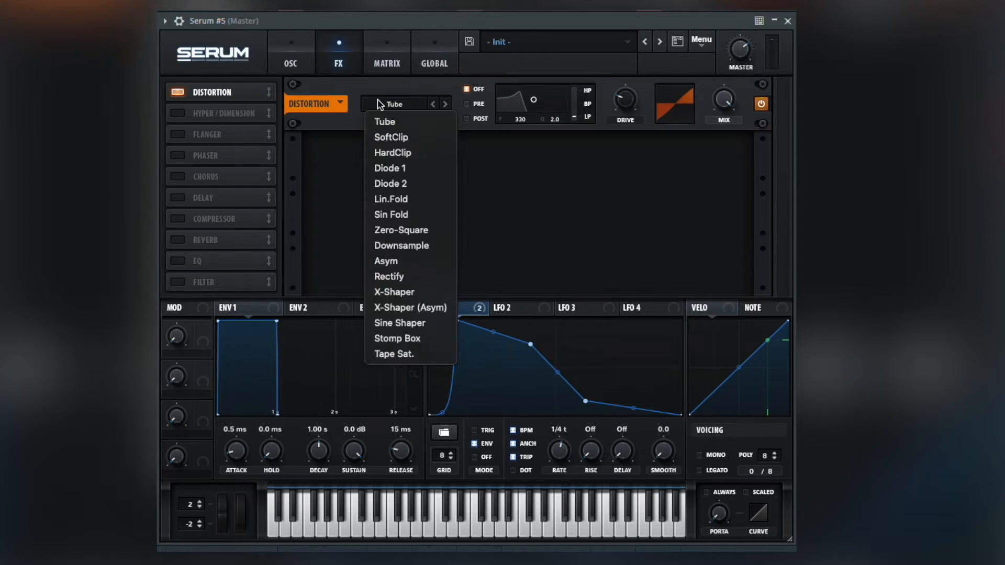
pyautogui.click(393, 184)
pyautogui.moveTo(620, 42); pyautogui.dragTo(619, 49)
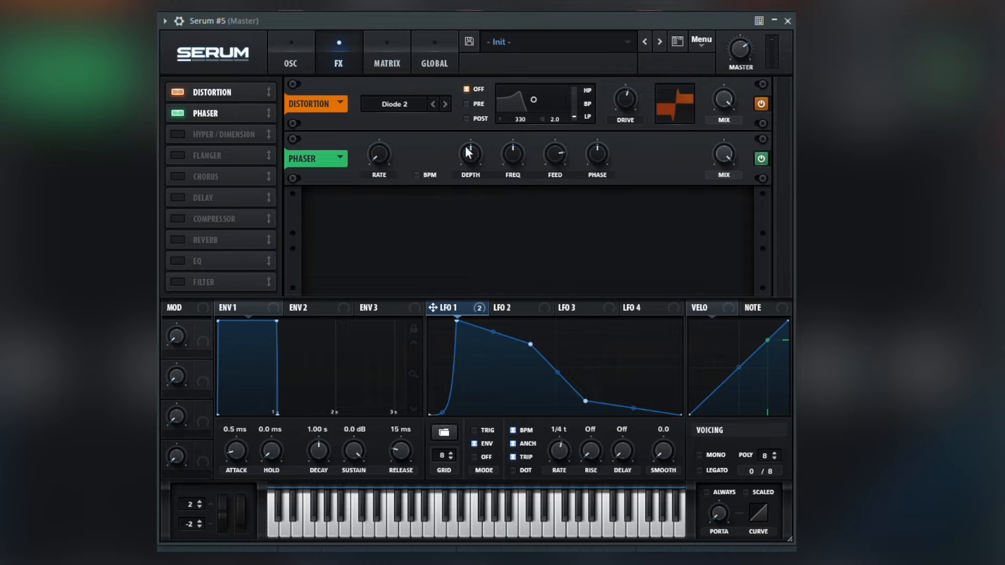
# Turn the phaser's depth, feed and phase down to minimum and set its frequency slightly above minimum
pyautogui.moveTo(506, 148); pyautogui.dragTo(507, 209)
pyautogui.moveTo(566, 149); pyautogui.dragTo(566, 230)
pyautogui.moveTo(601, 147); pyautogui.dragTo(601, 210)
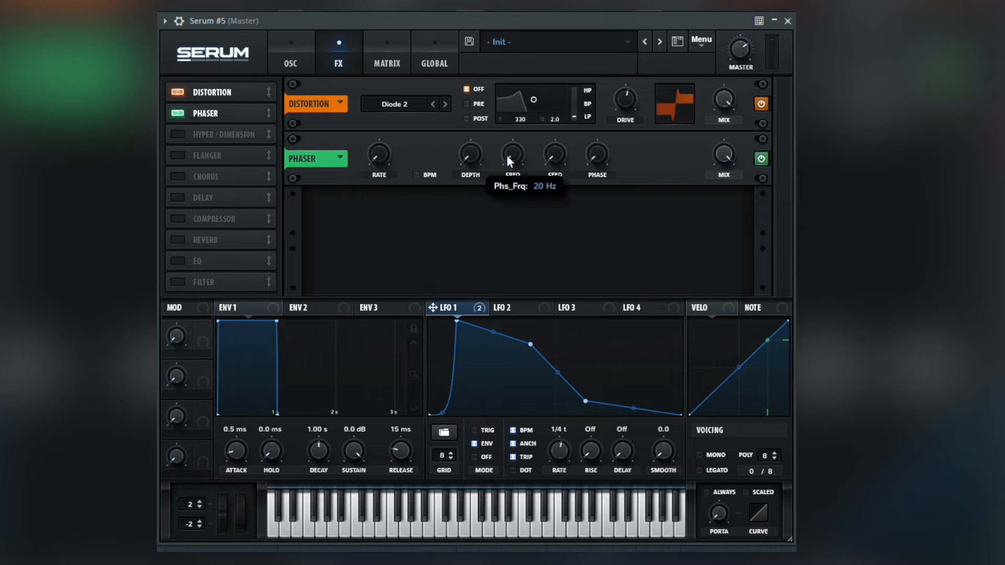
pyautogui.moveTo(502, 138); pyautogui.dragTo(501, 120)
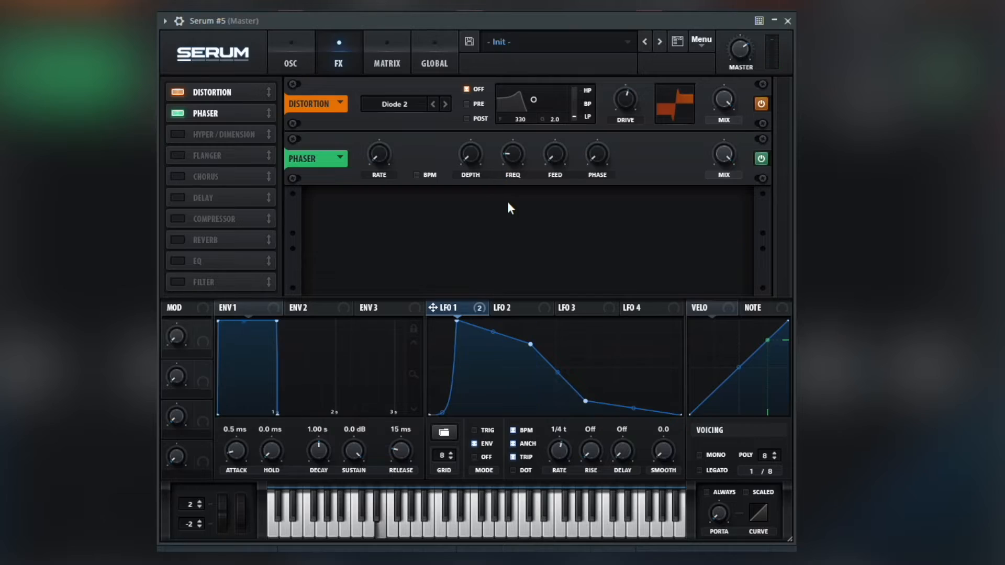
pyautogui.click(507, 202)
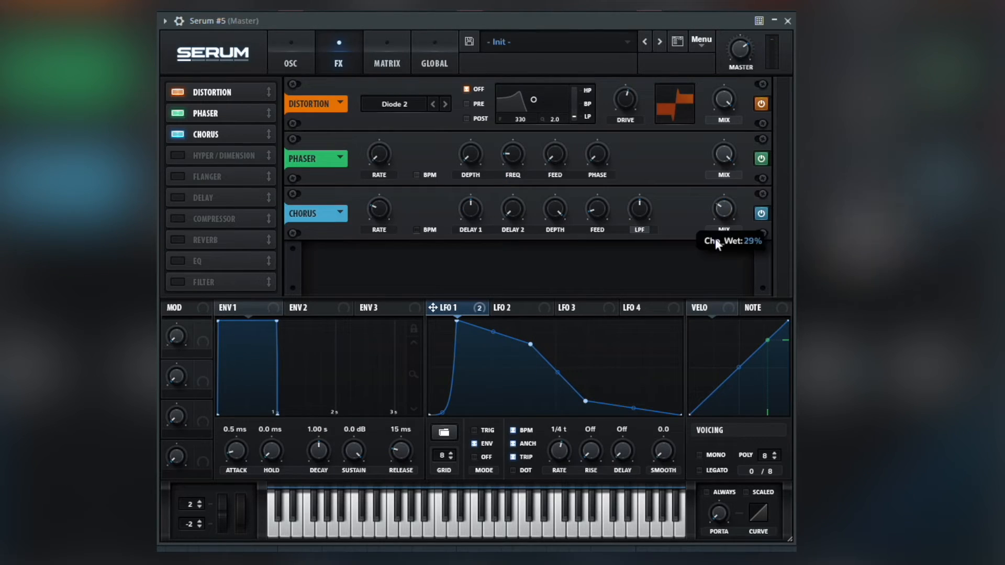
# Modulate the chorus mix with LFO 1 at an amount of 24 and enable multiband mode on the compressor
pyautogui.moveTo(482, 309); pyautogui.dragTo(712, 252)
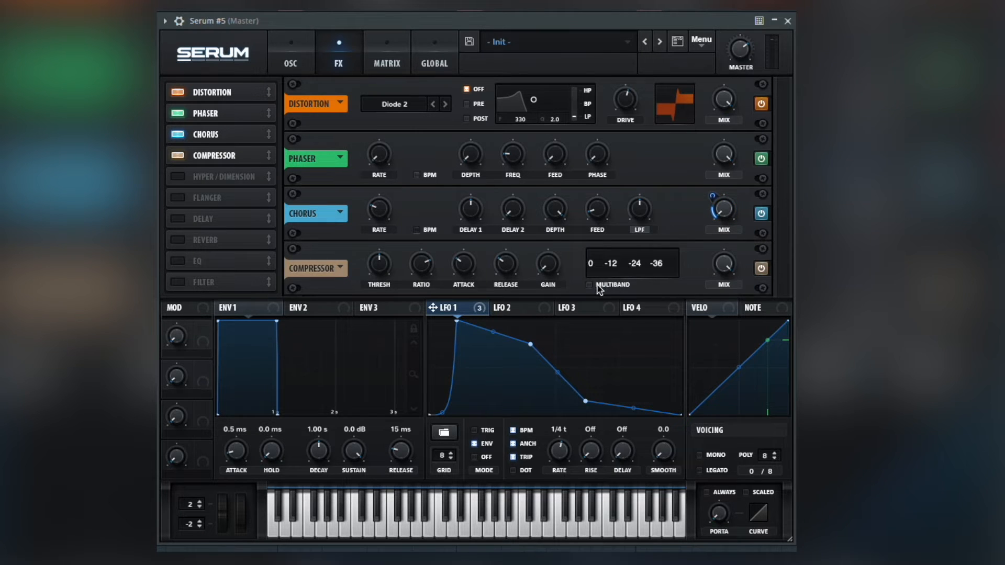
pyautogui.click(597, 285)
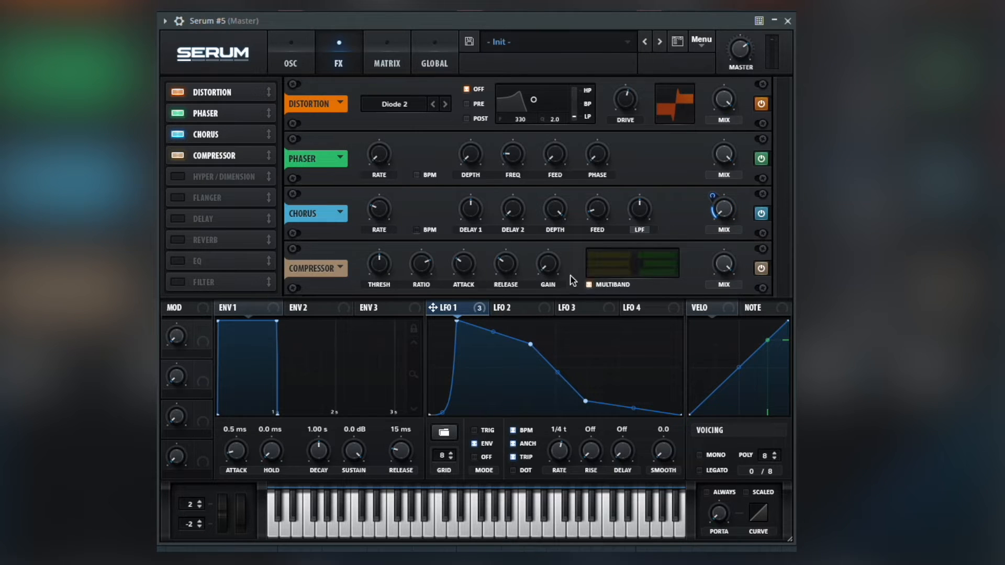
pyautogui.moveTo(557, 256)
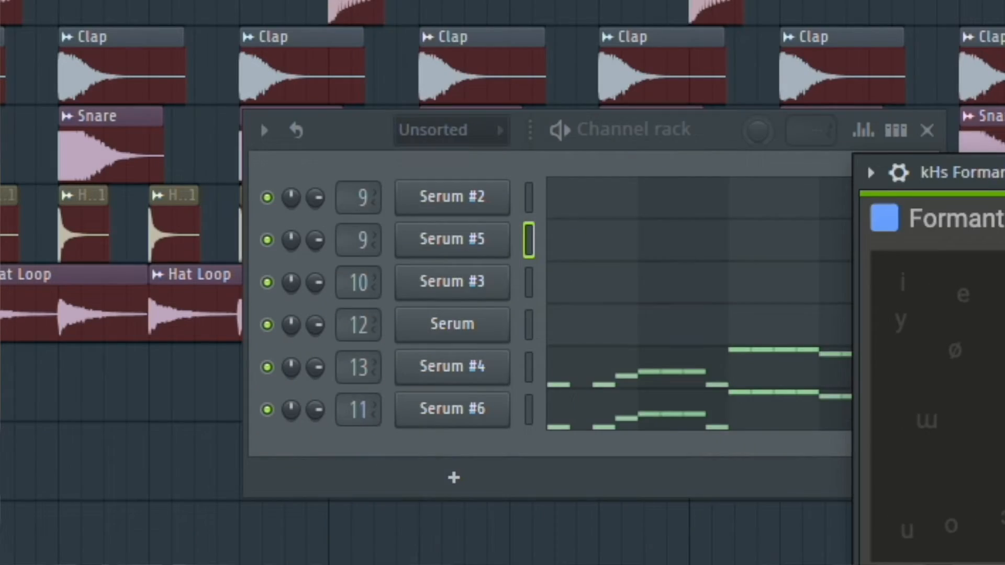
pyautogui.moveTo(999, 170); pyautogui.dragTo(446, 24)
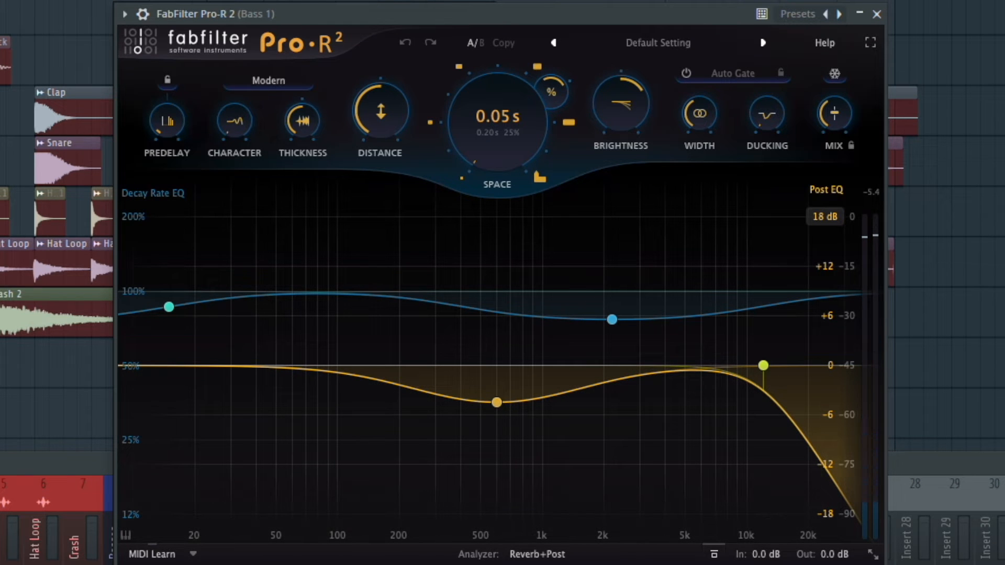
pyautogui.press('space')
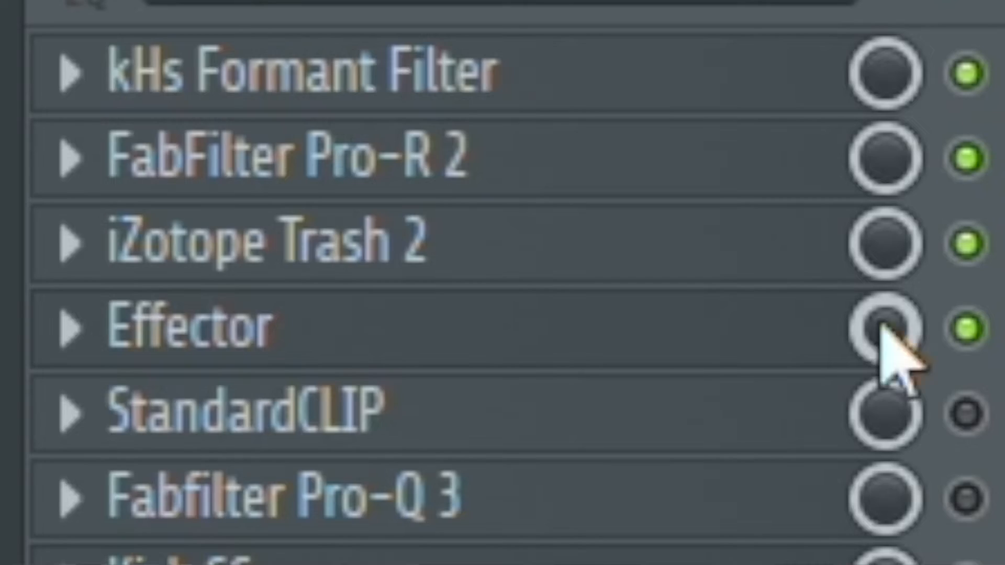
# Lower the mix level of Effector in the Bass 1 mixer effects chain
pyautogui.moveTo(876, 325); pyautogui.dragTo(877, 366)
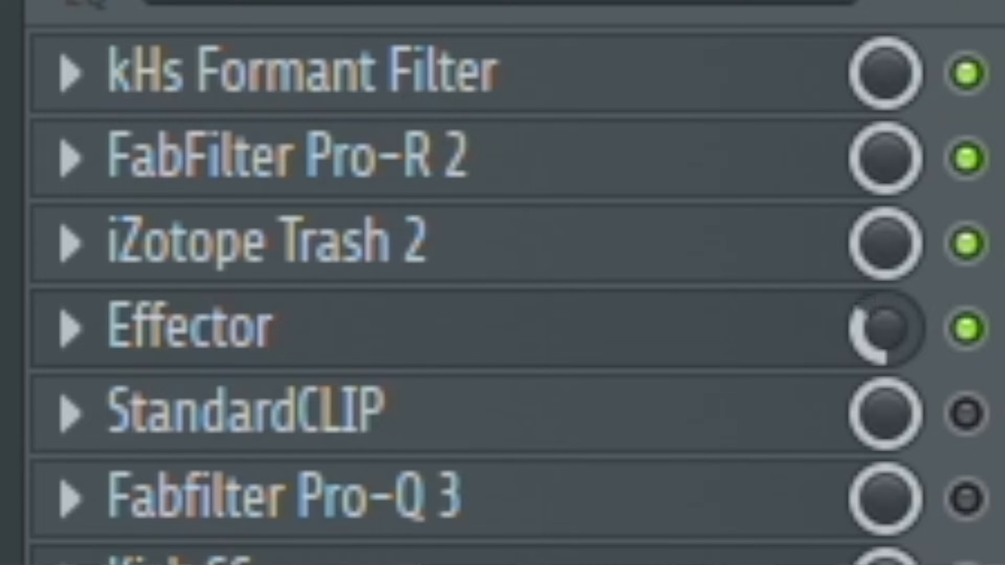
pyautogui.click(740, 426)
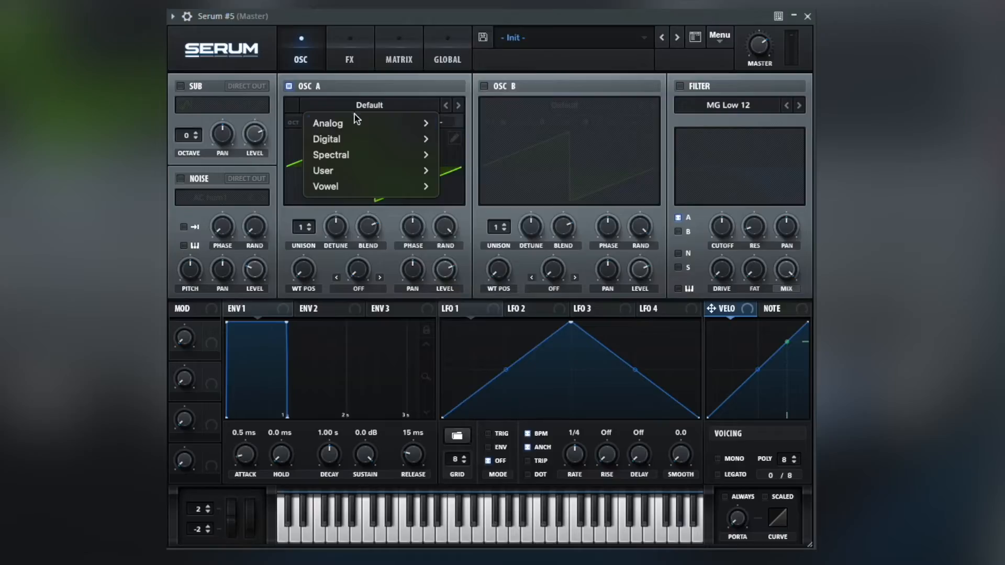
# Load the ICanHasKick digital wavetable into oscillator A of a fresh patch and set its octave to -2
pyautogui.moveTo(345, 139)
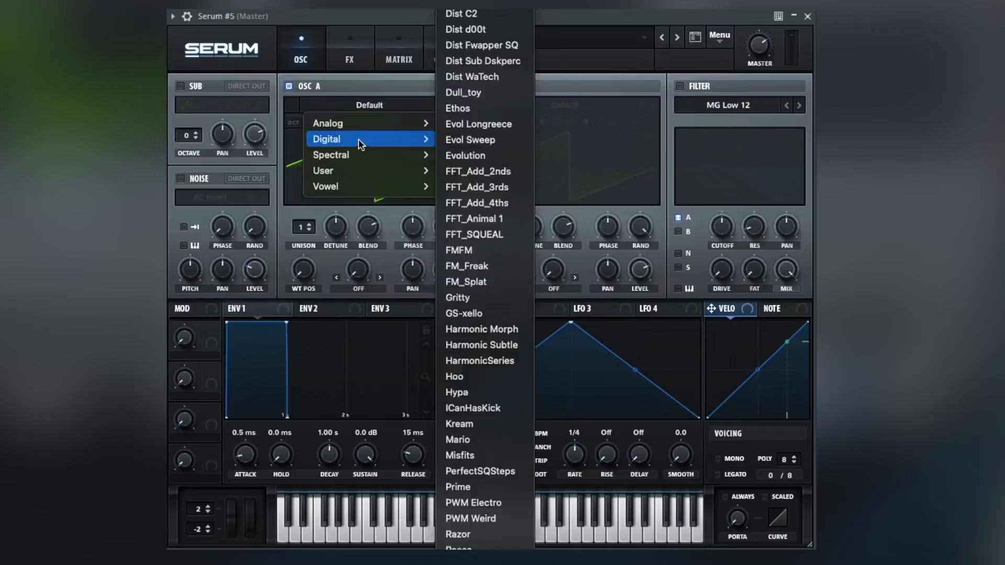
pyautogui.click(500, 410)
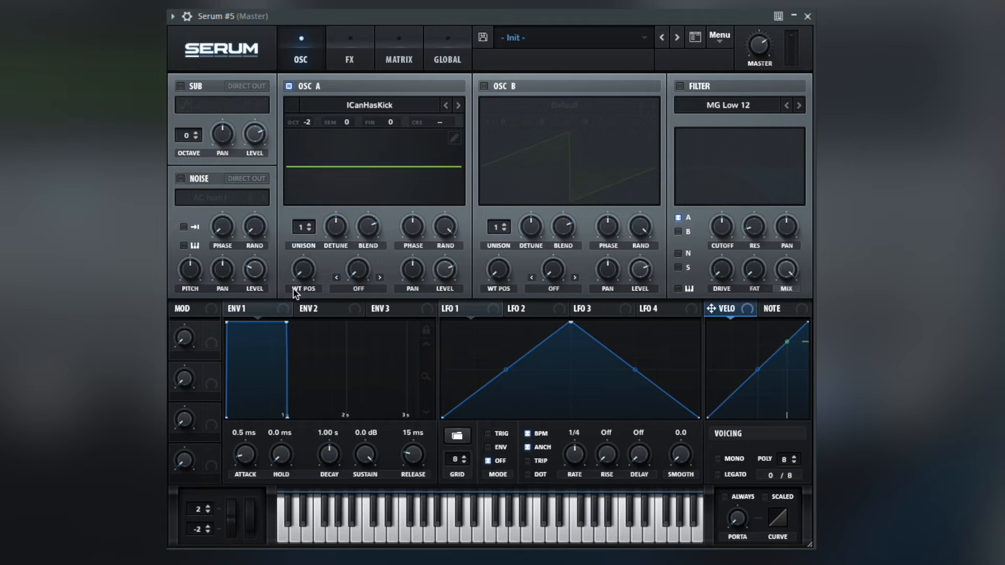
# Raise oscillator A's wavetable position to maximum and set its warp mode to Bend +/-
pyautogui.moveTo(302, 273); pyautogui.dragTo(324, 104)
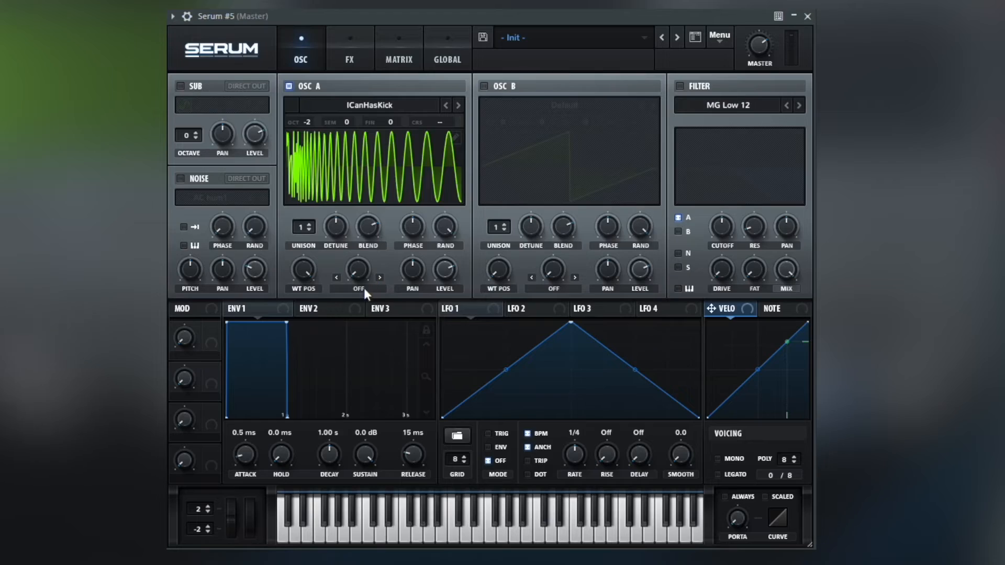
pyautogui.click(365, 289)
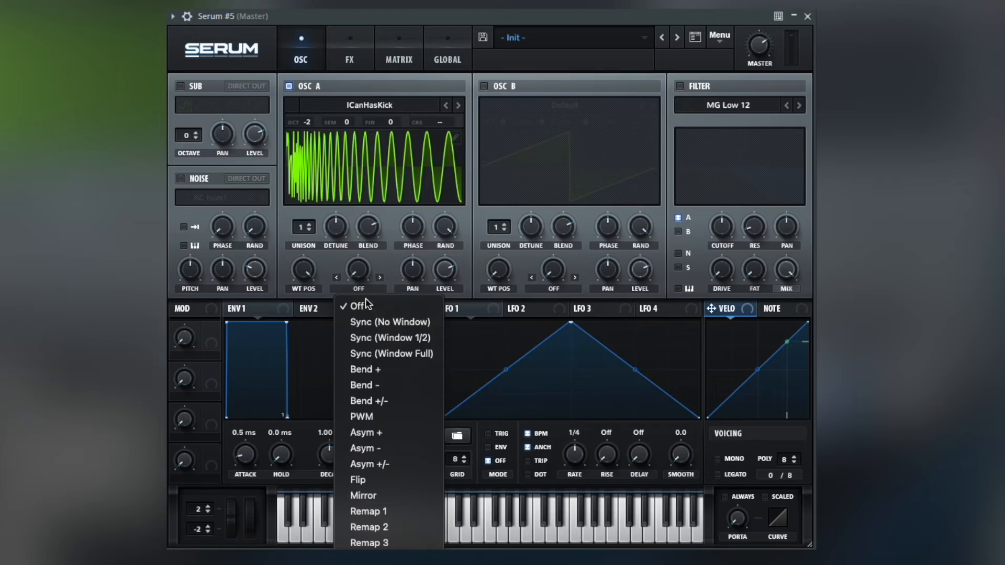
pyautogui.click(376, 402)
# Set LFO 1 to trigger mode at a dotted 1/16 rate and modulate oscillator A's level and its warp, set to -67%, with it
pyautogui.moveTo(452, 235)
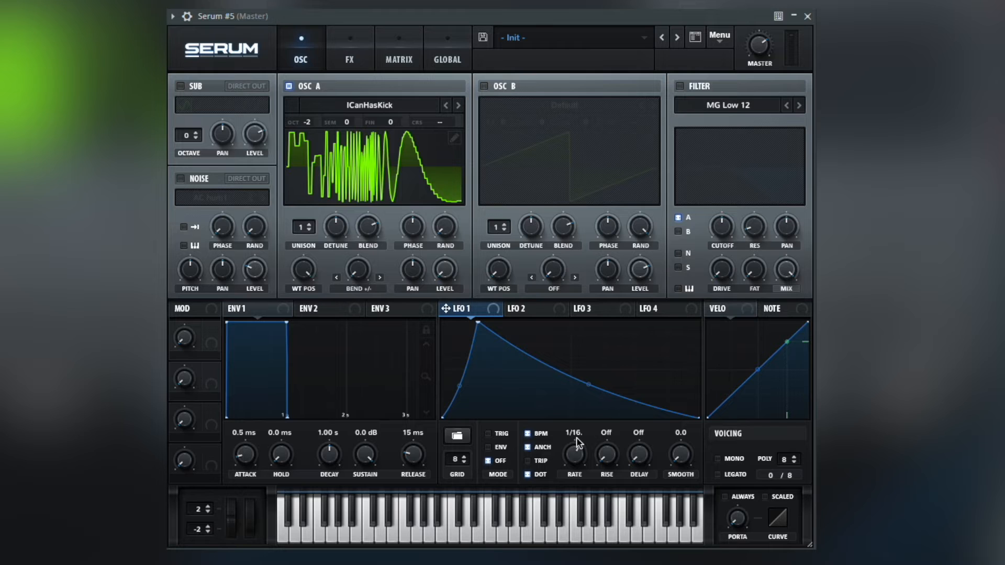
pyautogui.click(498, 433)
pyautogui.moveTo(467, 309); pyautogui.dragTo(363, 266)
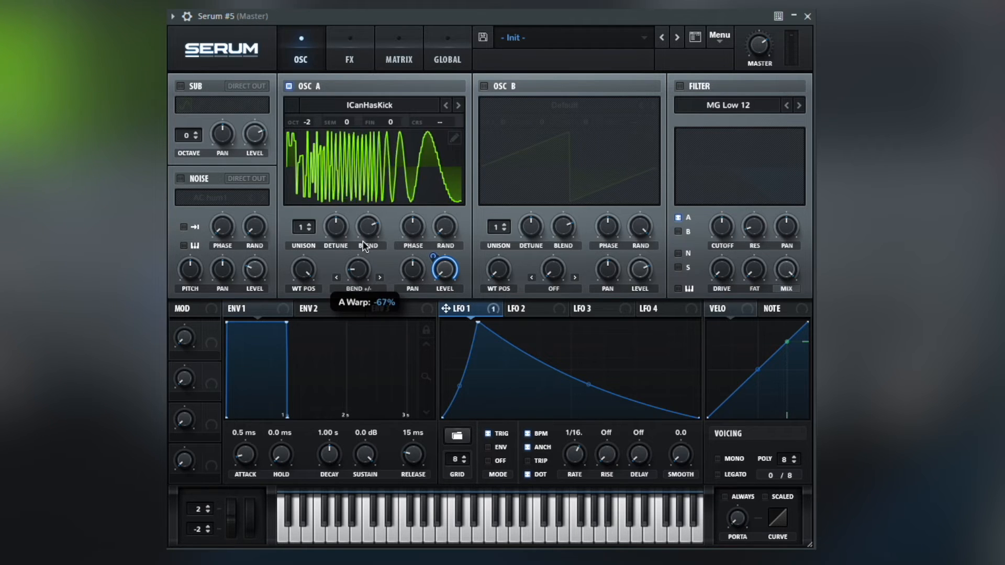
pyautogui.moveTo(445, 308); pyautogui.dragTo(365, 272)
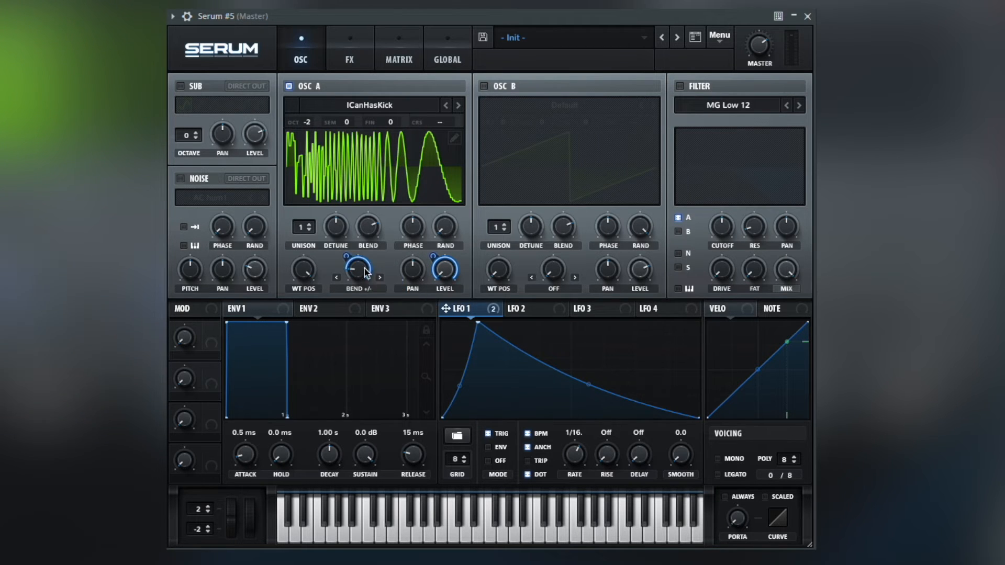
pyautogui.moveTo(350, 260)
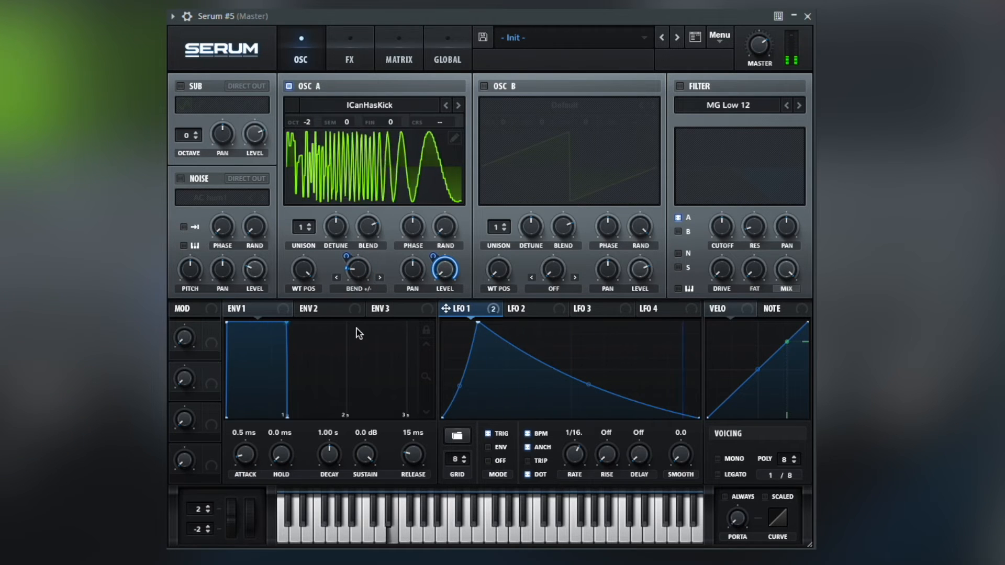
# Enable the EQ effect with a low-cut first band, reduce that band's Q, and modulate its frequency with LFO 1
pyautogui.click(350, 59)
pyautogui.click(499, 115)
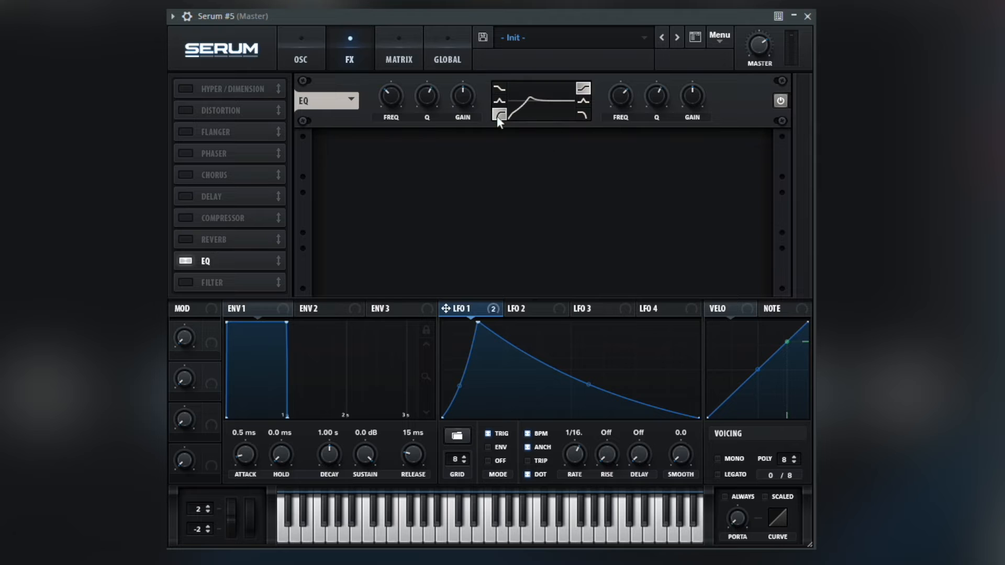
pyautogui.moveTo(425, 94); pyautogui.dragTo(426, 144)
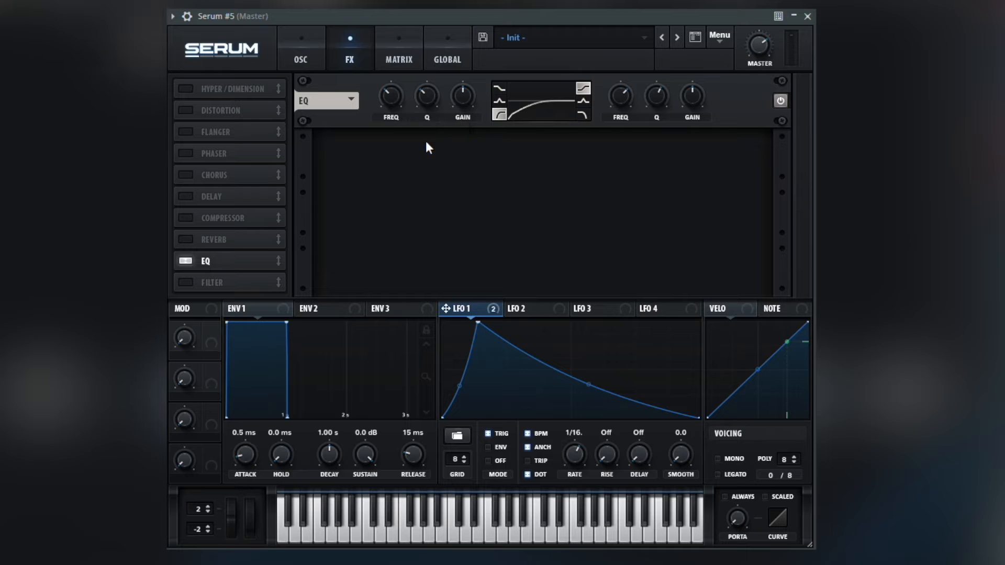
pyautogui.moveTo(445, 308); pyautogui.dragTo(383, 96)
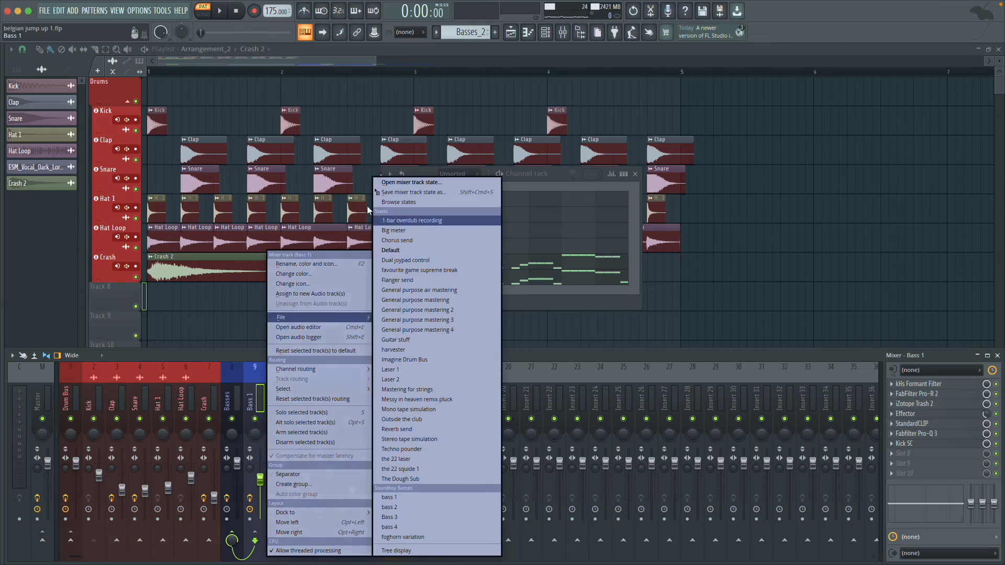
# Copy the Bass 1 mixer track state to Bass 2 and adjust the formant filter there
pyautogui.moveTo(378, 193); pyautogui.dragTo(345, 365)
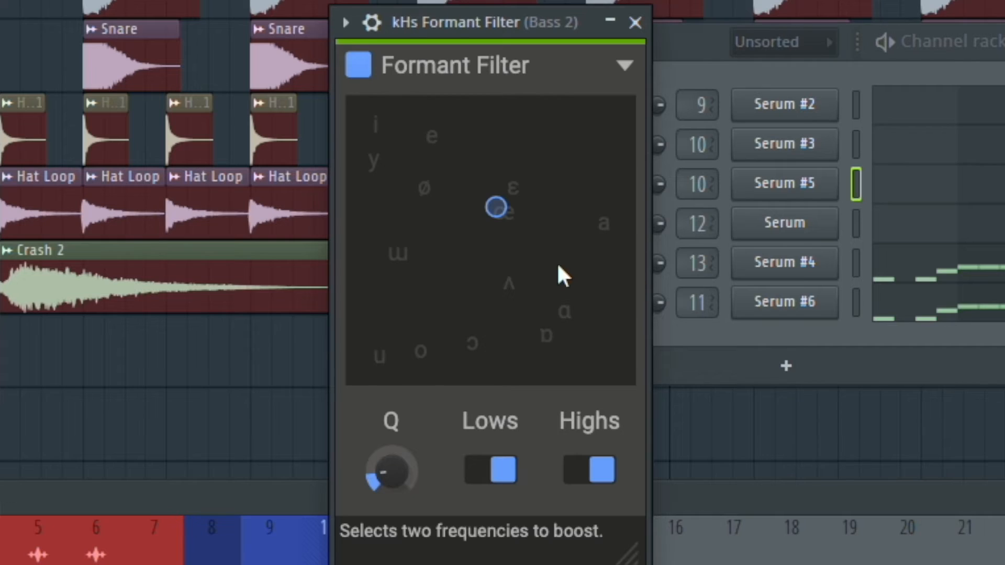
pyautogui.moveTo(368, 241); pyautogui.dragTo(344, 240)
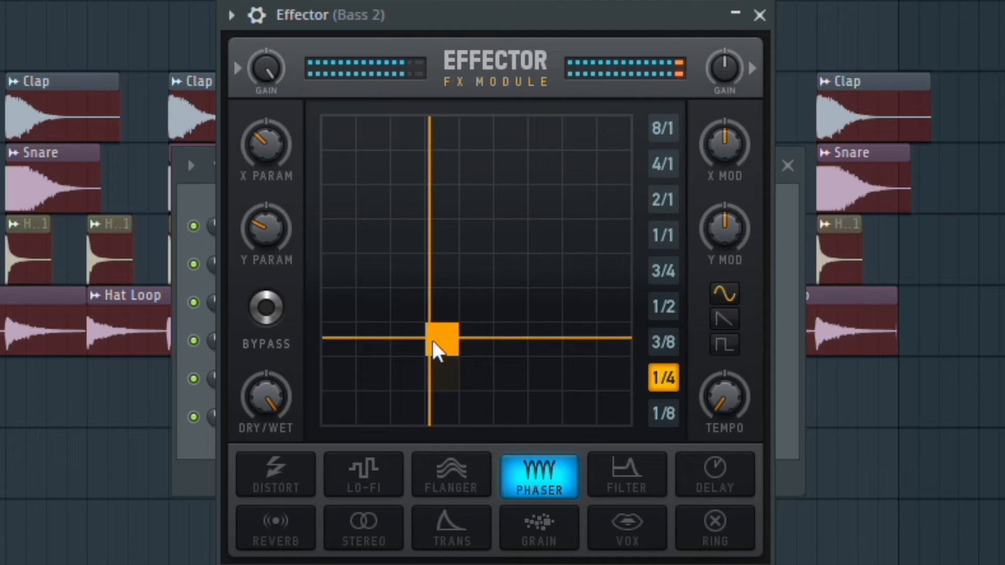
pyautogui.moveTo(432, 341); pyautogui.dragTo(441, 363)
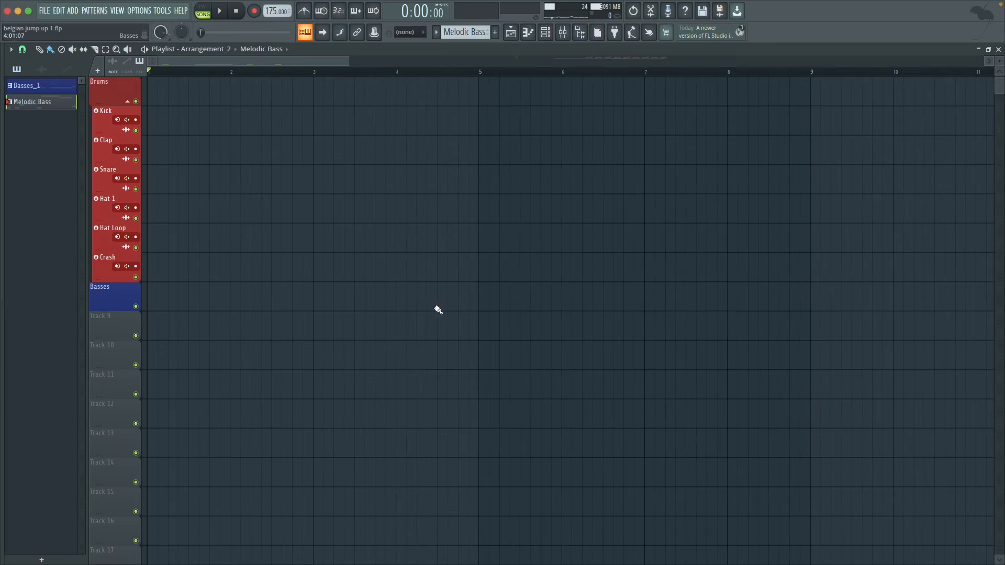
# Raise the point near the end of bar 4 in the Build Verb - Mix level automation clip
pyautogui.click(478, 299)
pyautogui.moveTo(478, 300); pyautogui.dragTo(178, 295)
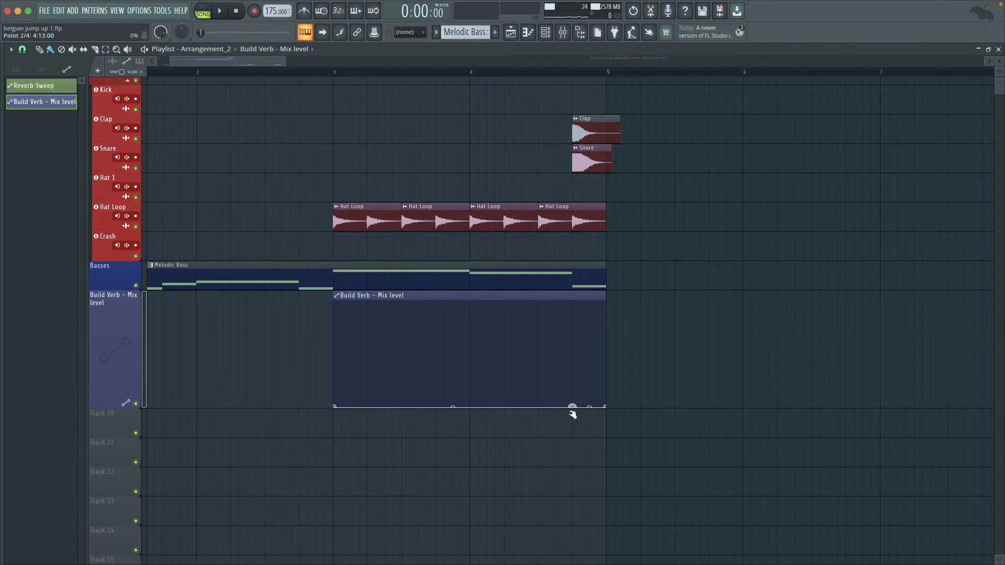
pyautogui.moveTo(572, 409); pyautogui.dragTo(573, 352)
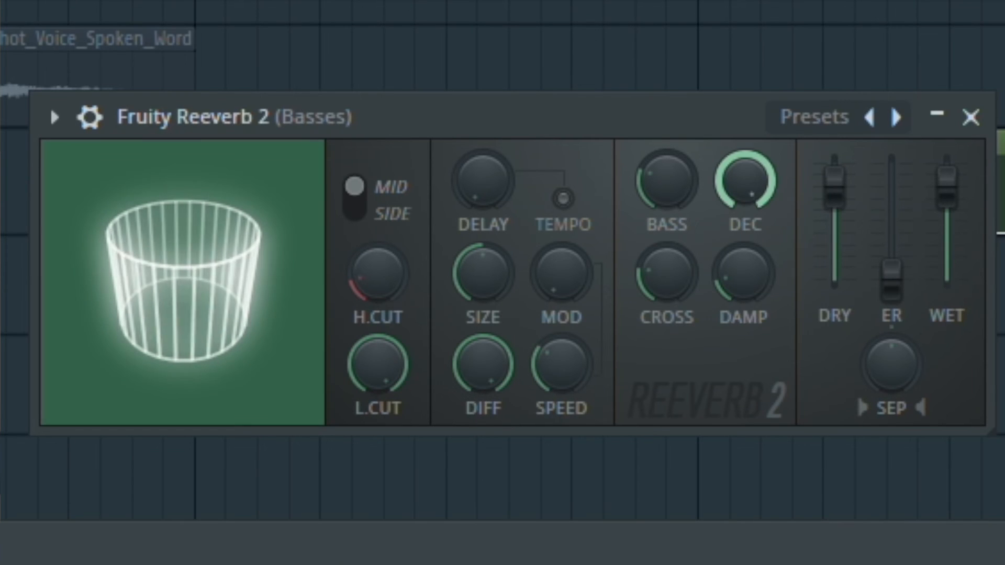
# Lower the wet level of Fruity Reeverb 2 on the Basses track to minimum
pyautogui.moveTo(948, 188); pyautogui.dragTo(946, 273)
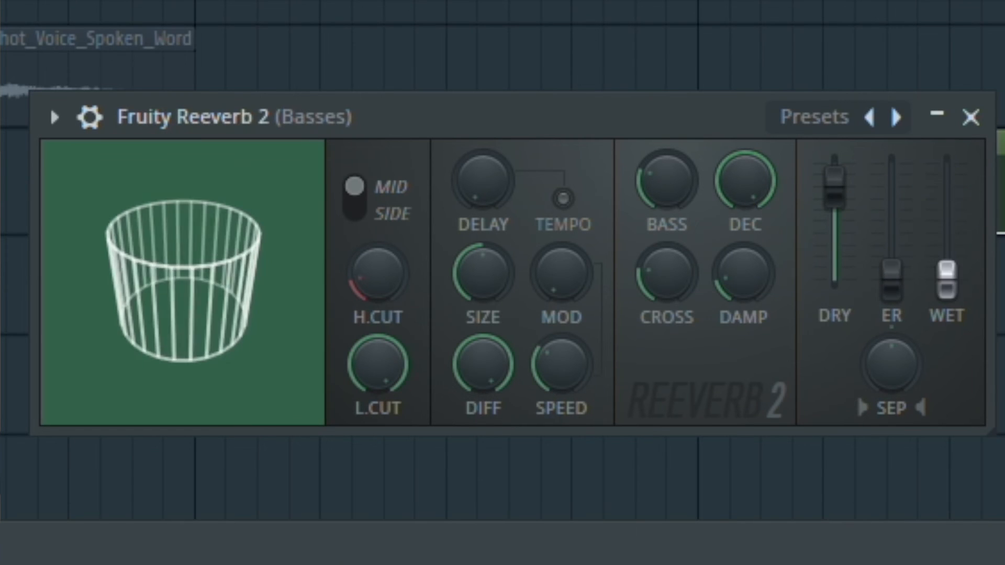